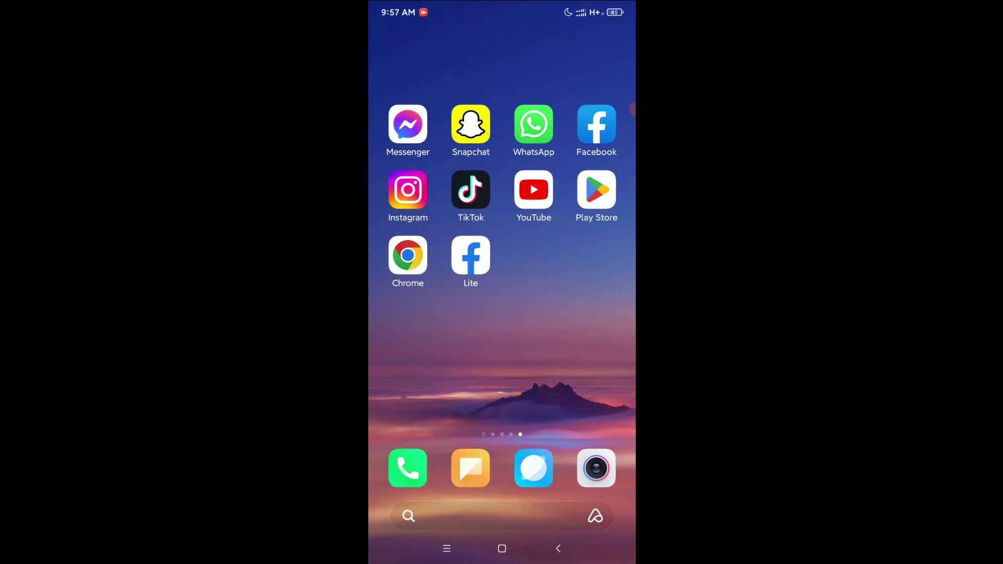
- Launch Instagram, go to your profile, and open Orders and payments from the account menu
click(407, 190)
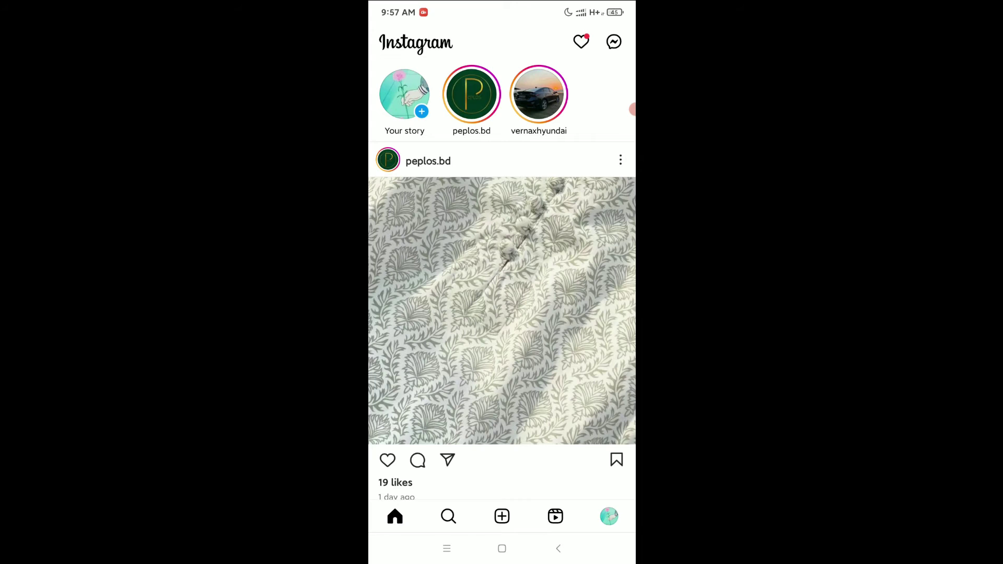
click(609, 516)
click(616, 209)
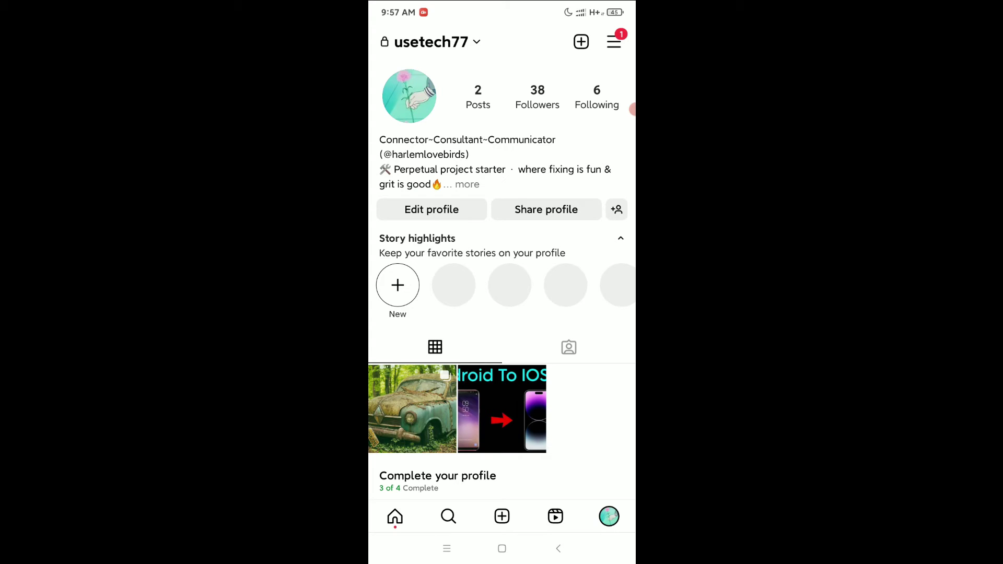
click(613, 42)
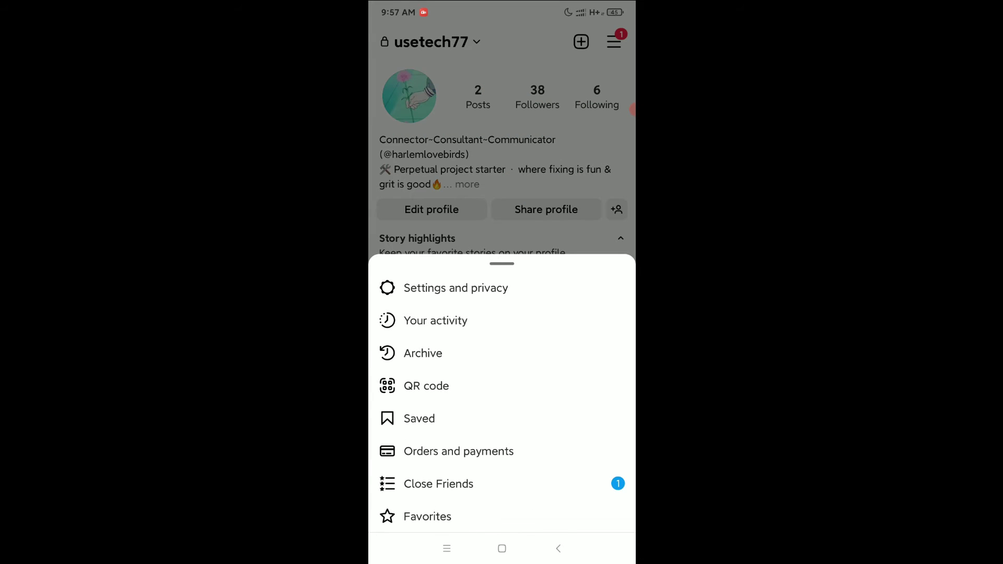
click(459, 451)
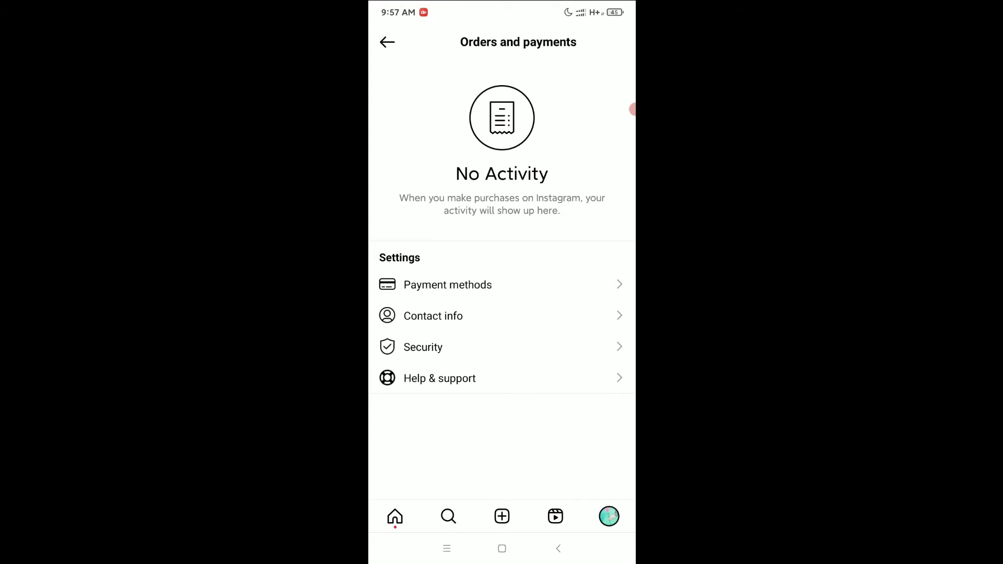
- Add Shop Pay as a new payment method under Payment methods
click(448, 285)
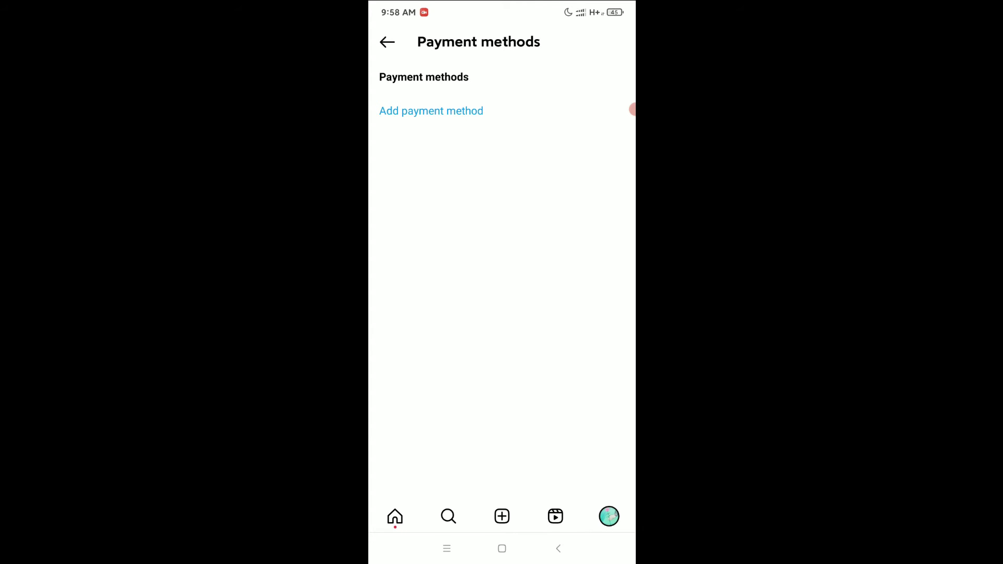
click(464, 112)
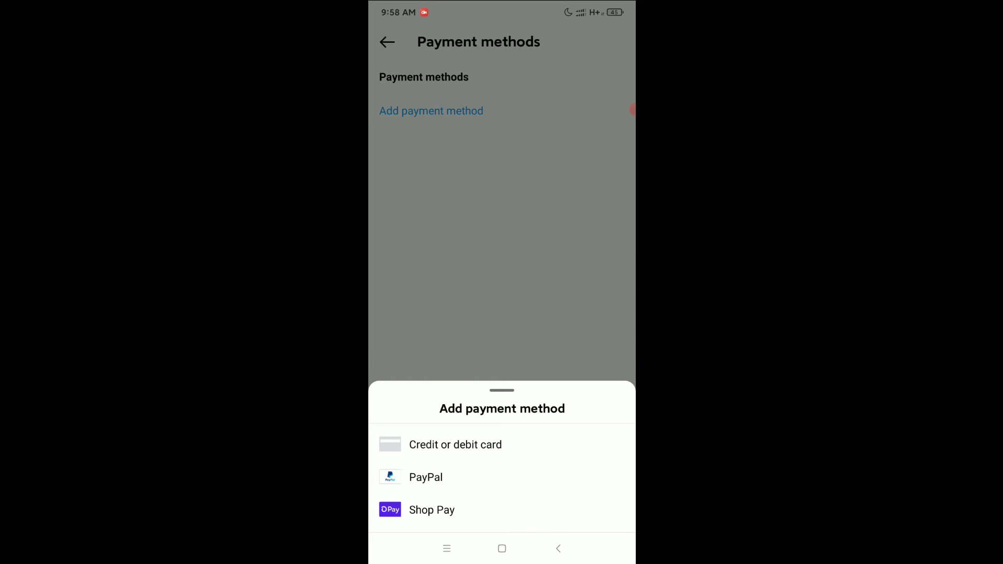
click(432, 510)
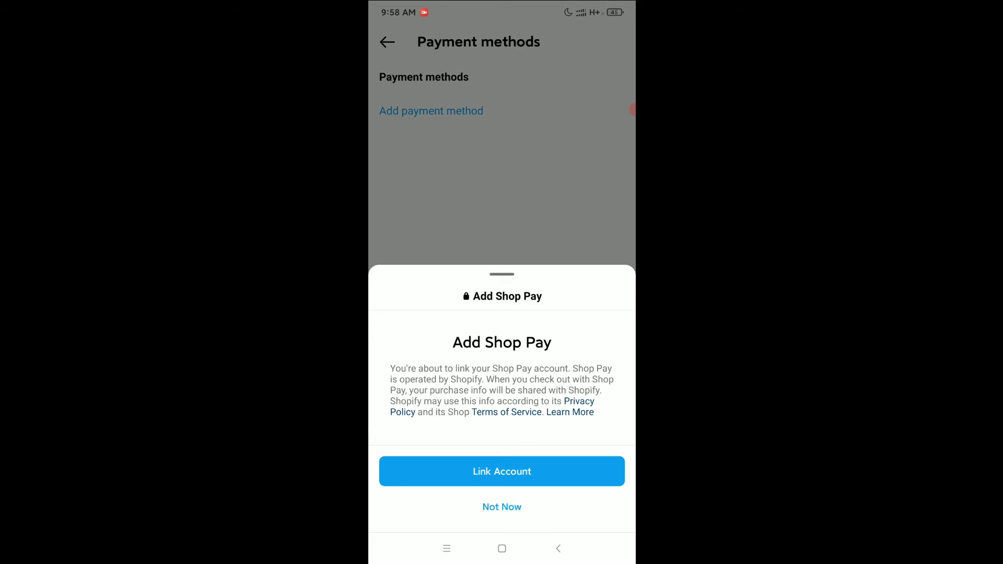
- Start linking the Shop Pay account and allow Instagram to open Chrome
click(568, 468)
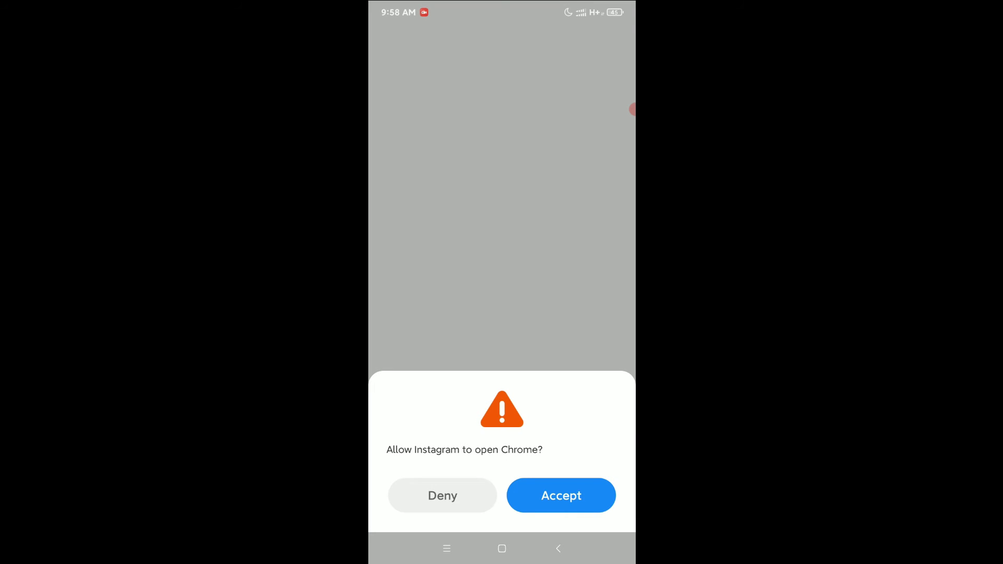
click(569, 499)
click(569, 495)
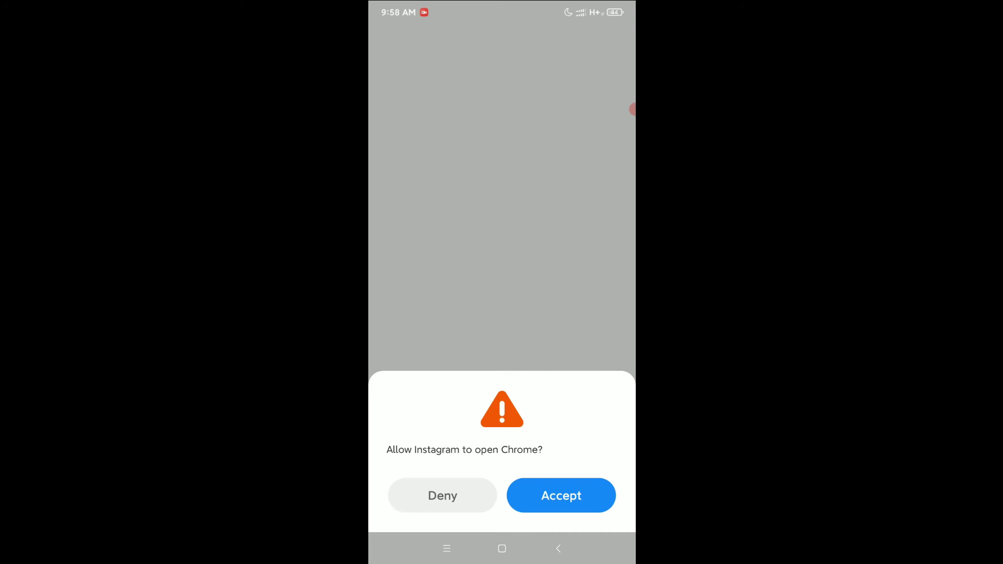